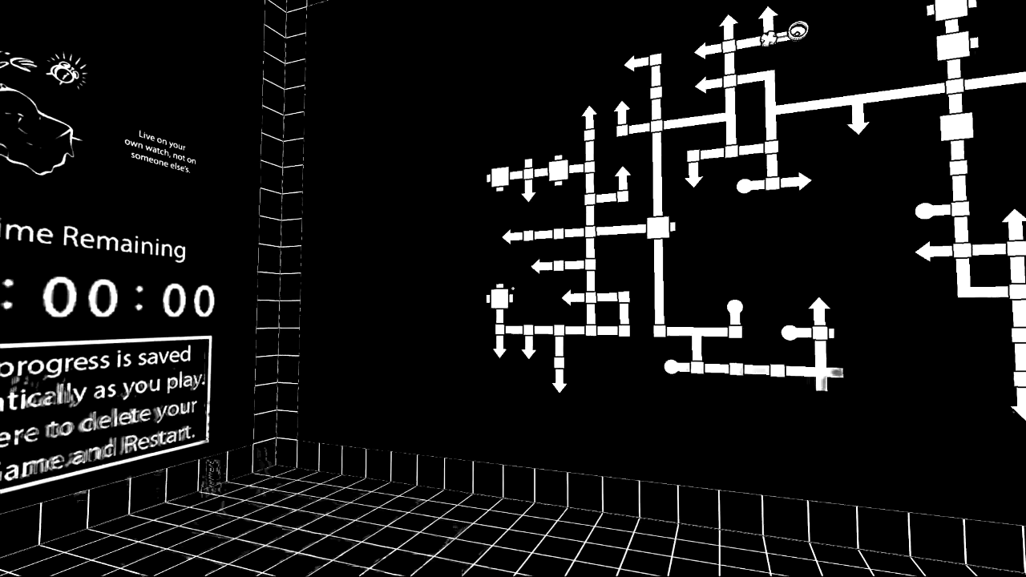
click(513, 288)
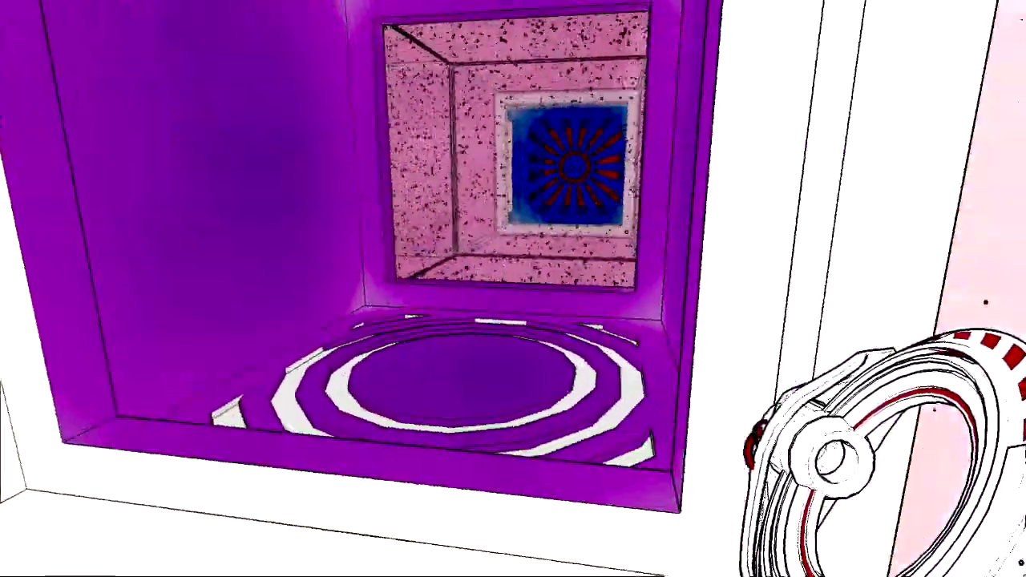
key(w)
key(w)
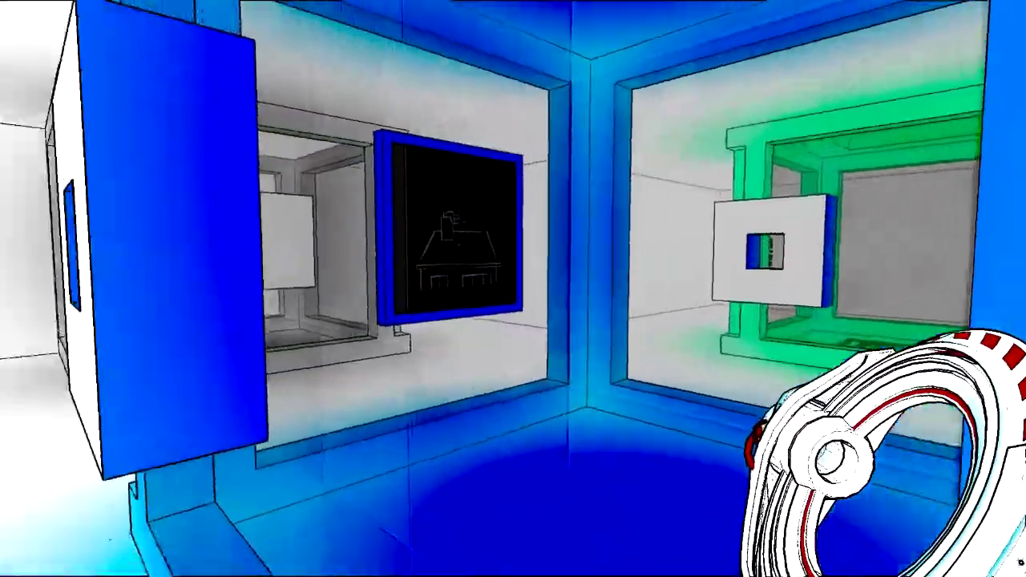
key(w)
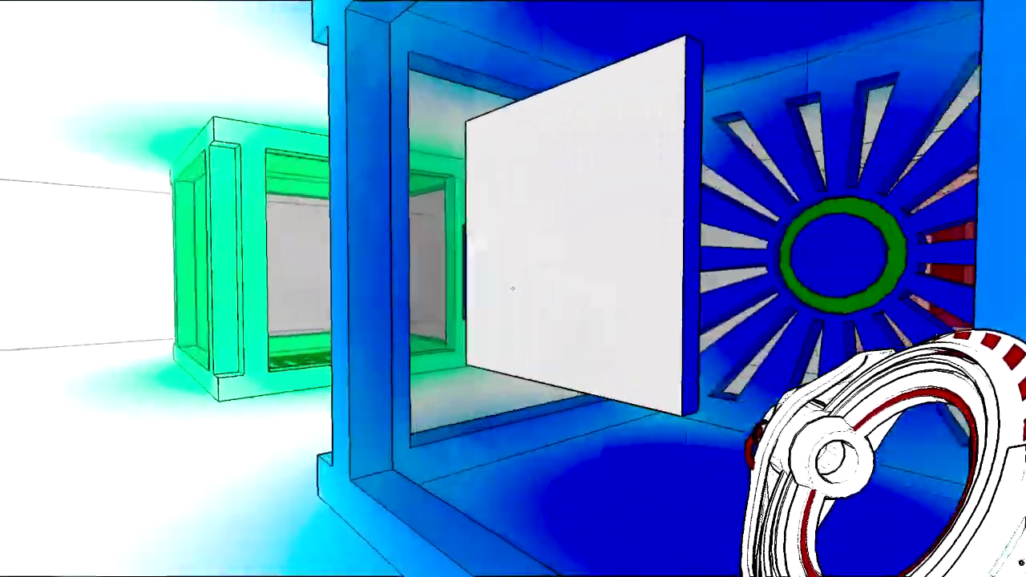
key(w)
click(513, 288)
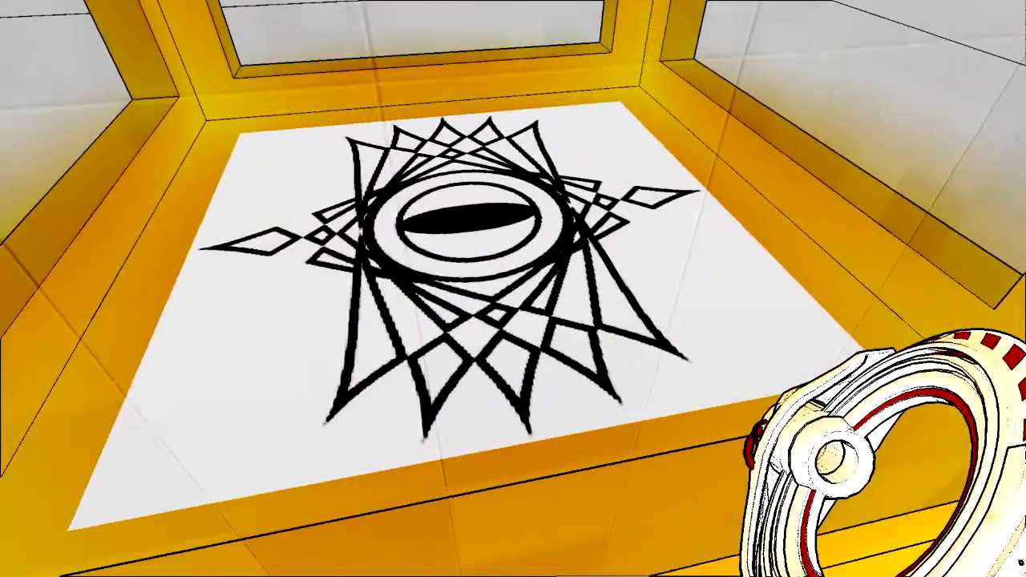
key(w)
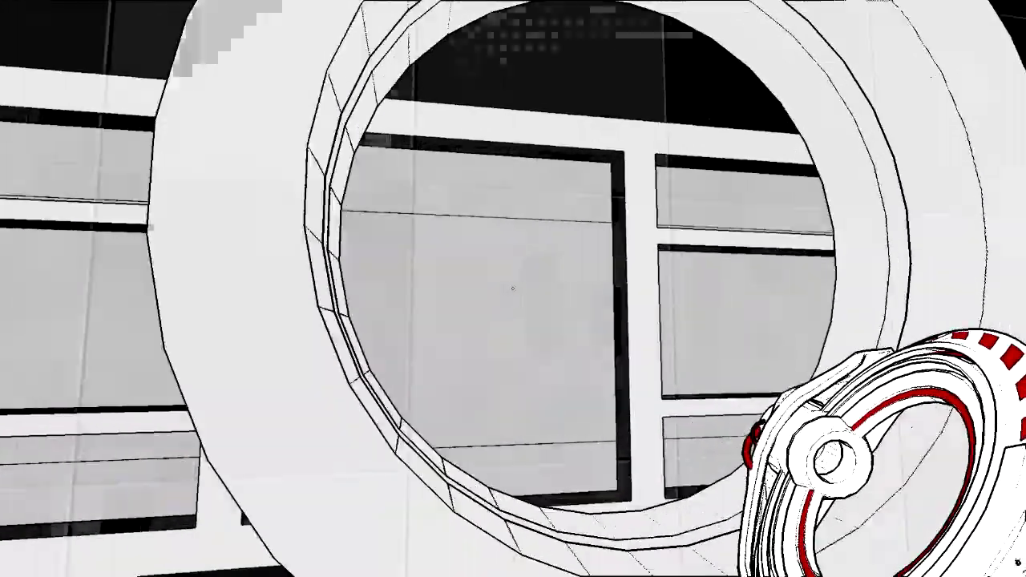
click(512, 289)
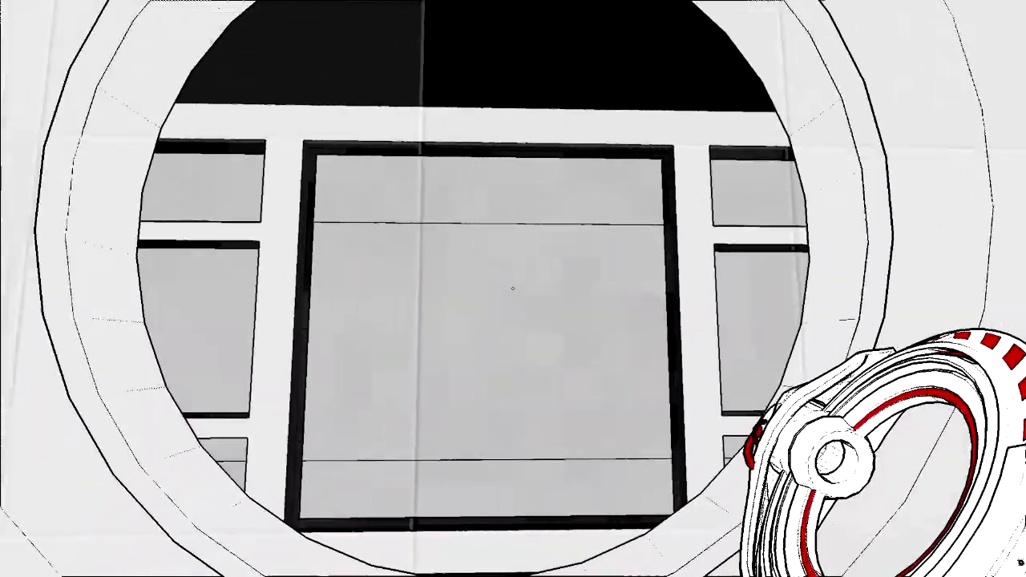